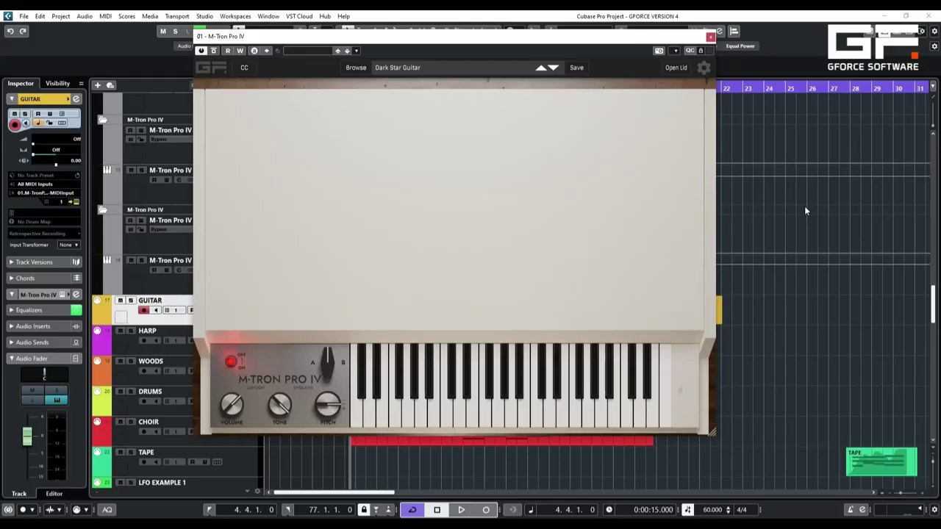
# Step: Enlarge the M-Tron Pro IV window, open its lid, and switch editing to Layer B
pyautogui.moveTo(712, 432); pyautogui.dragTo(750, 456)
pyautogui.click(512, 197)
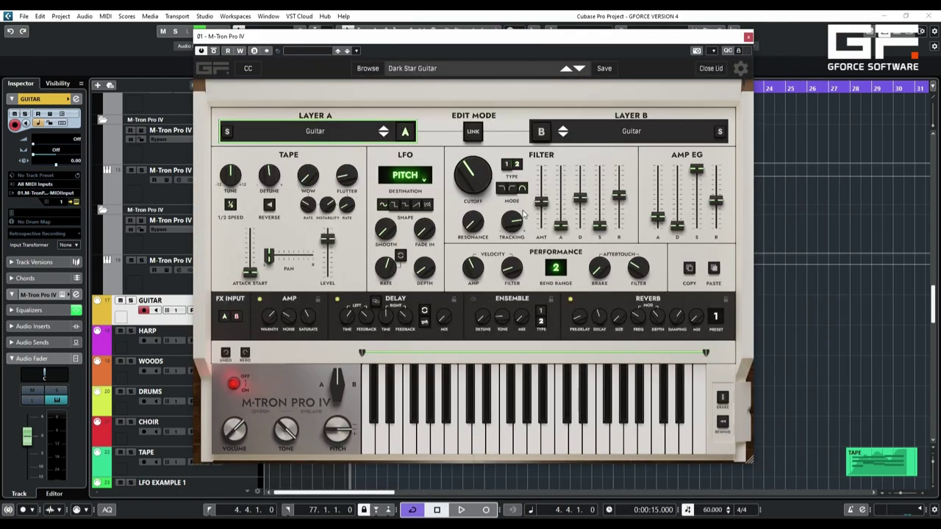
pyautogui.click(541, 132)
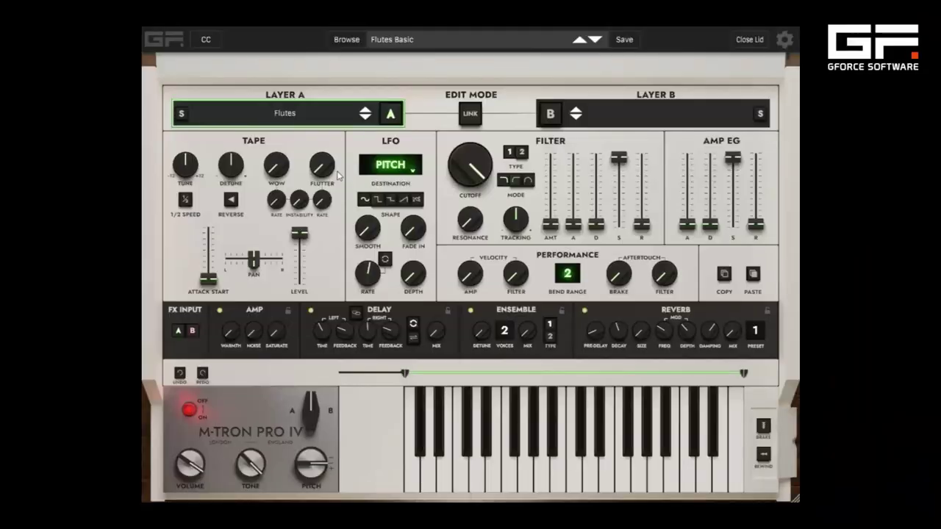
pyautogui.click(318, 116)
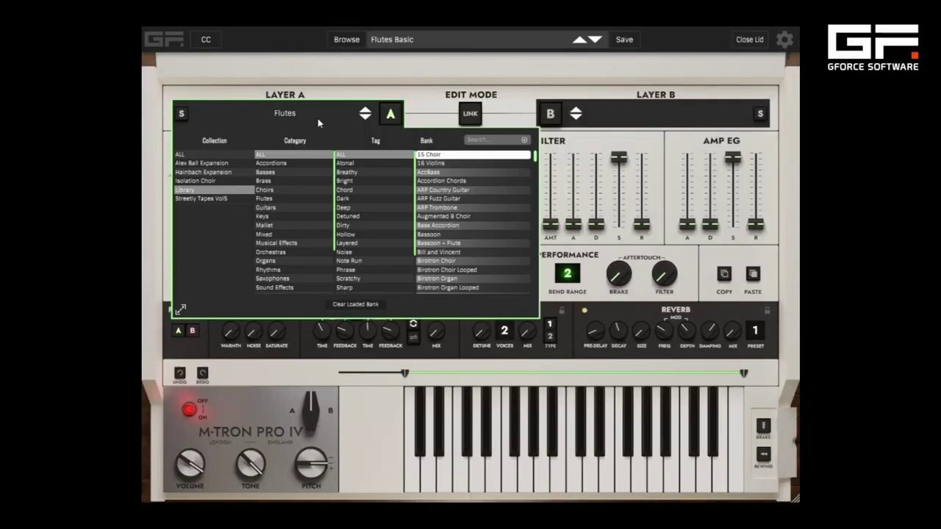
pyautogui.click(290, 180)
pyautogui.click(290, 208)
pyautogui.click(291, 225)
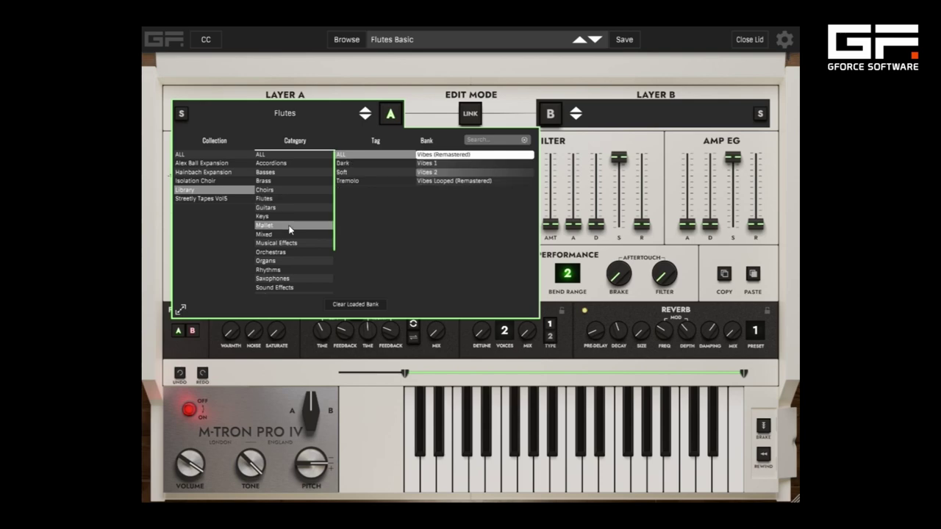
pyautogui.scroll(-2, 294, 232)
pyautogui.click(293, 237)
pyautogui.click(294, 247)
pyautogui.click(293, 282)
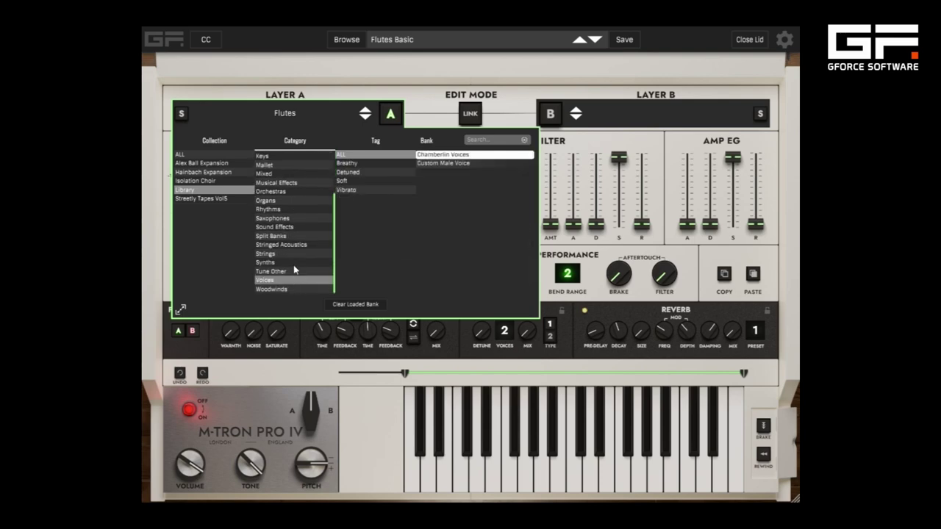
pyautogui.scroll(3, 307, 207)
pyautogui.click(302, 162)
pyautogui.click(301, 153)
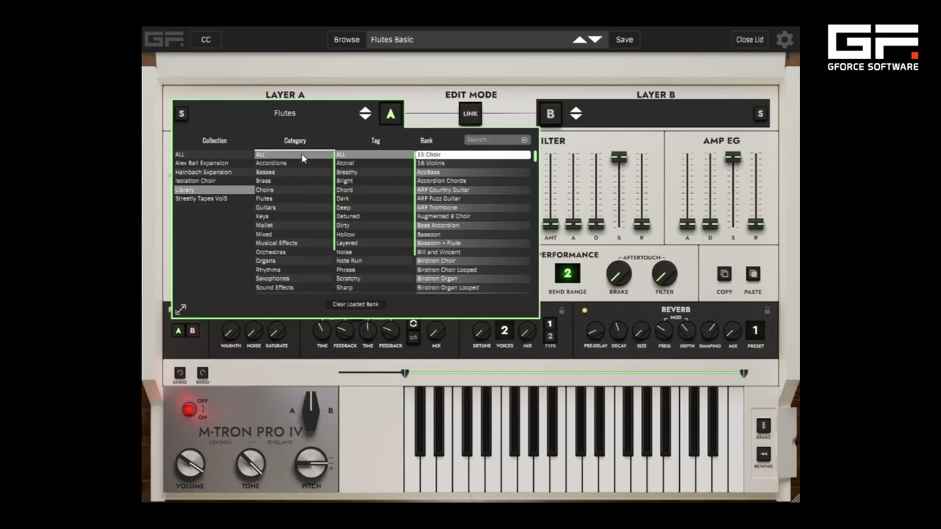
pyautogui.click(291, 115)
pyautogui.click(358, 44)
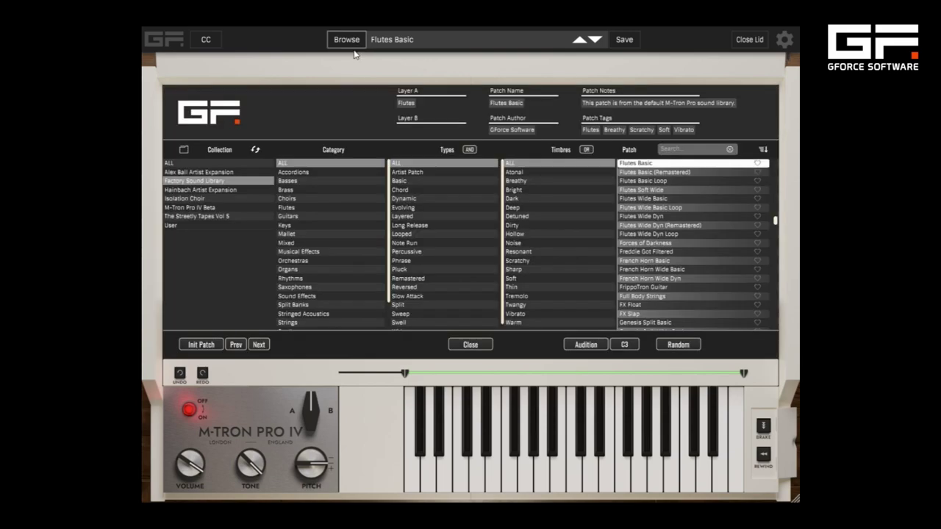
pyautogui.click(317, 197)
pyautogui.click(317, 236)
pyautogui.click(317, 260)
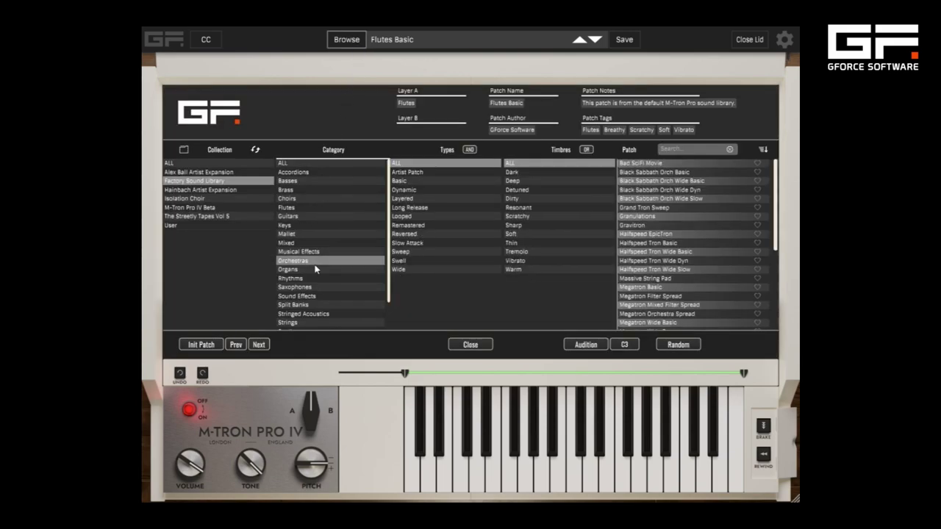
pyautogui.scroll(-2, 318, 287)
pyautogui.click(317, 289)
pyautogui.click(322, 316)
pyautogui.scroll(2, 333, 276)
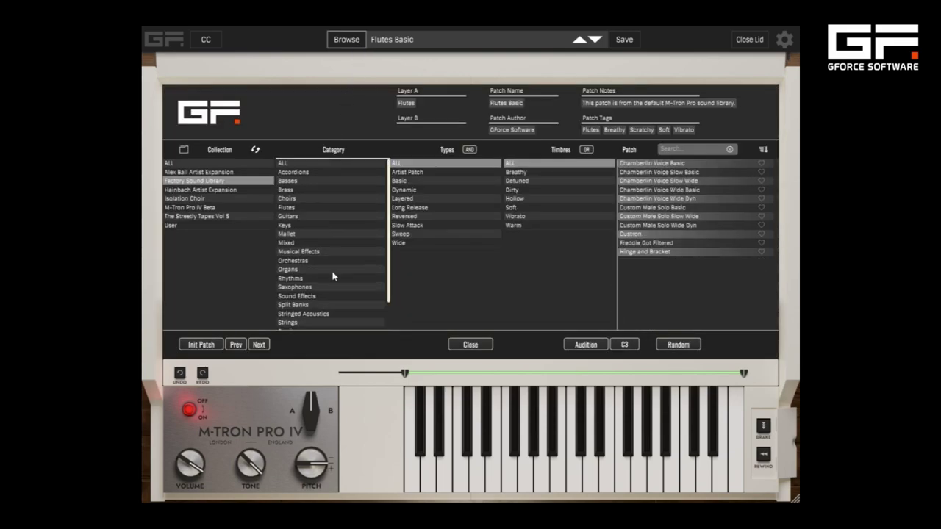
pyautogui.click(329, 164)
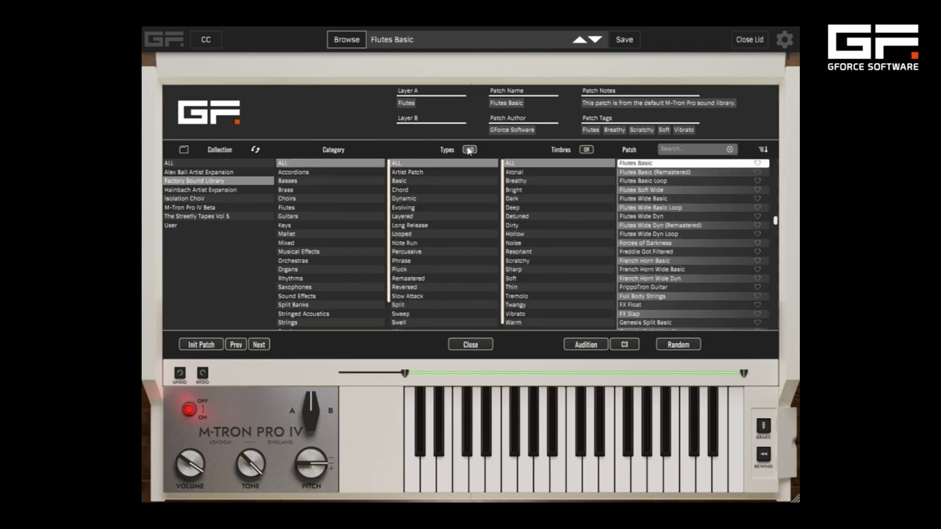
pyautogui.click(587, 151)
pyautogui.click(586, 152)
pyautogui.click(694, 150)
pyautogui.write('strings')
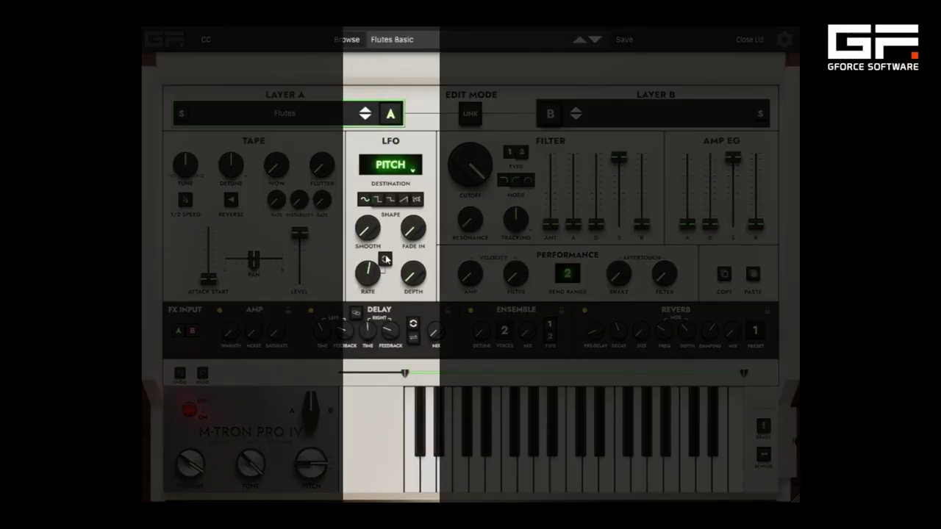
# Step: Set Layer A's LFO to ramp-up shape with Level destination, and select Filter Type 2
pyautogui.click(404, 199)
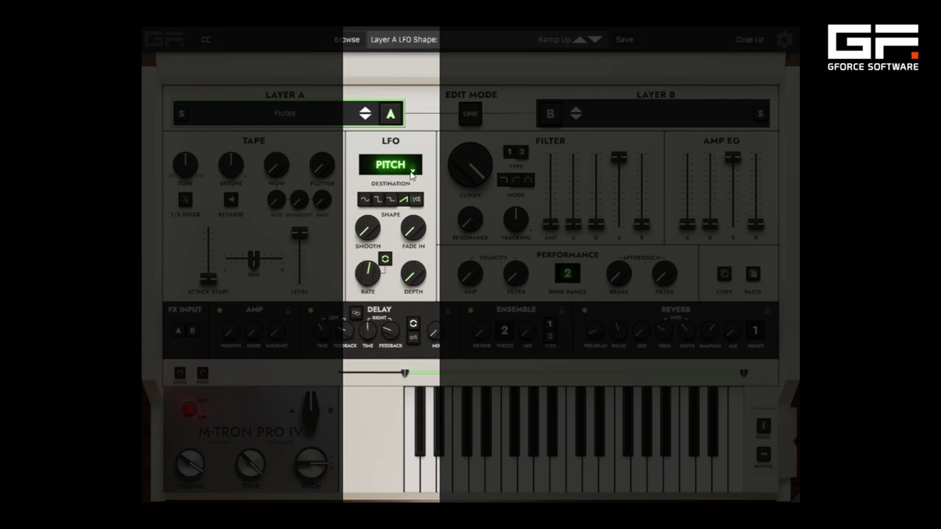
pyautogui.click(412, 173)
pyautogui.click(412, 173)
pyautogui.click(411, 173)
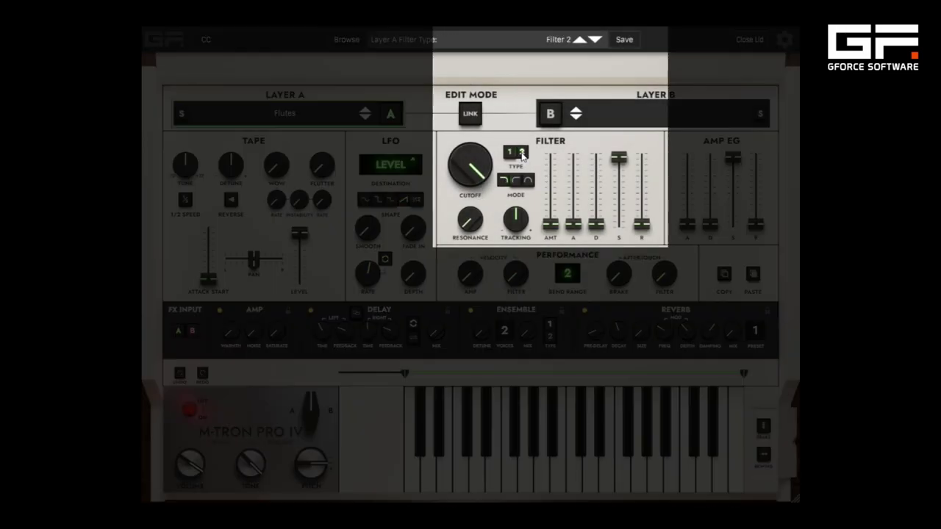
pyautogui.click(522, 153)
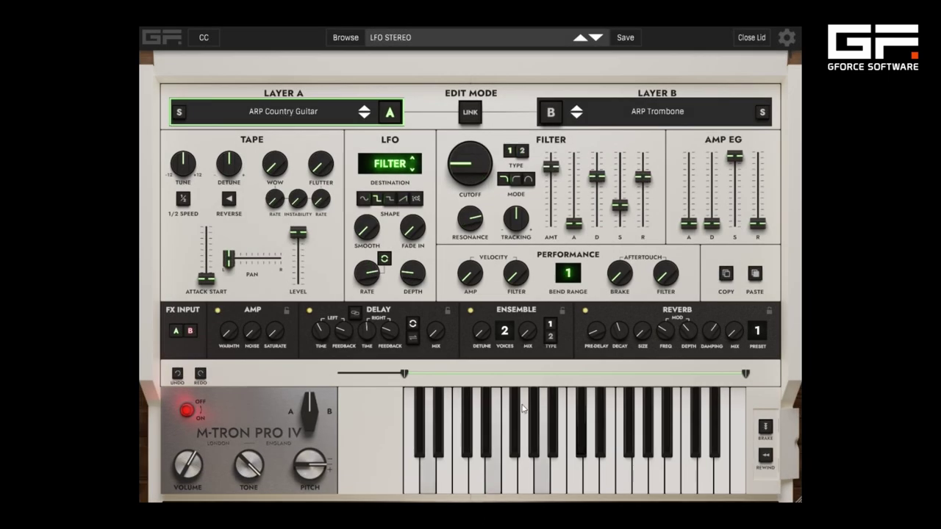
# Step: Compare Layer B and Layer A settings in the LFO STEREO and LFO PAN STRINGS patches
pyautogui.click(549, 112)
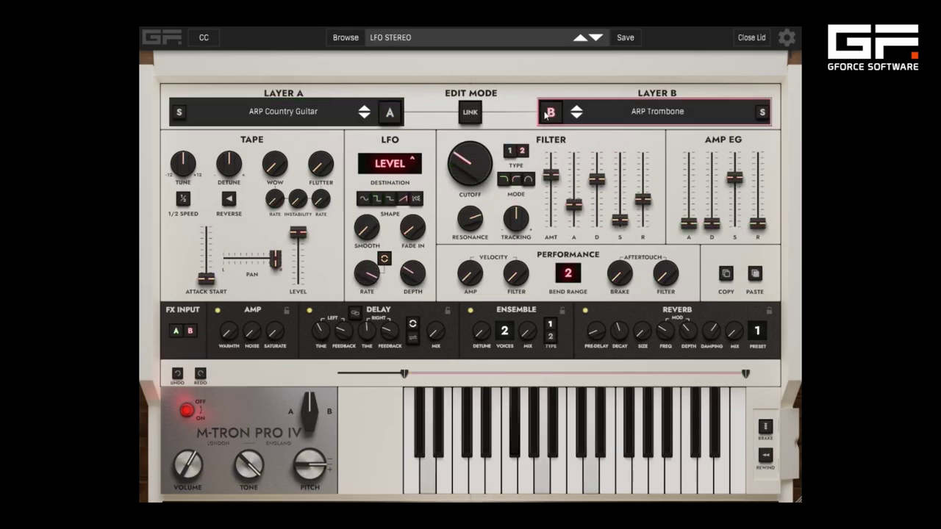
pyautogui.click(389, 114)
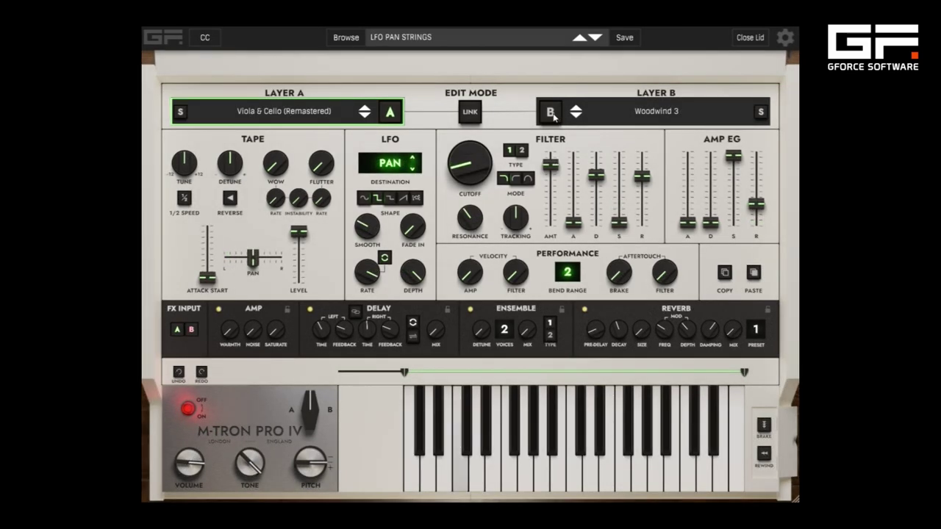
pyautogui.click(550, 112)
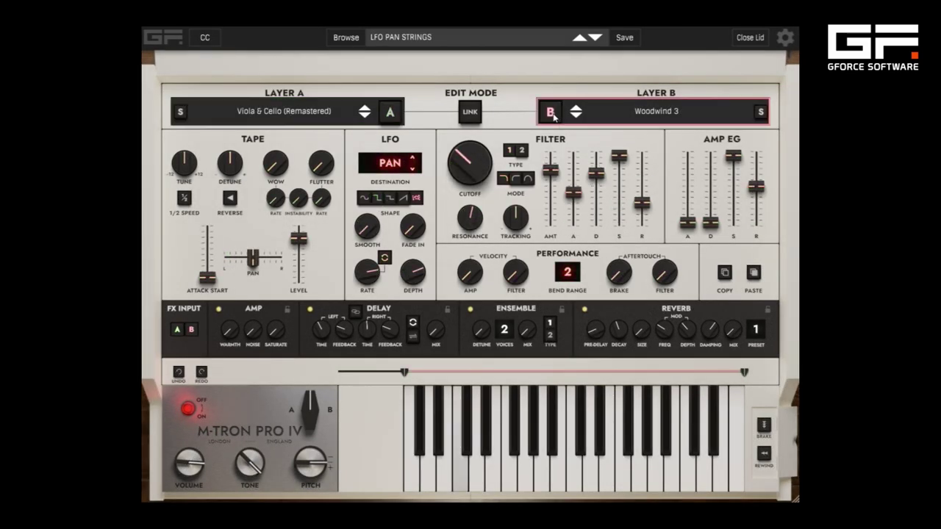
pyautogui.click(390, 113)
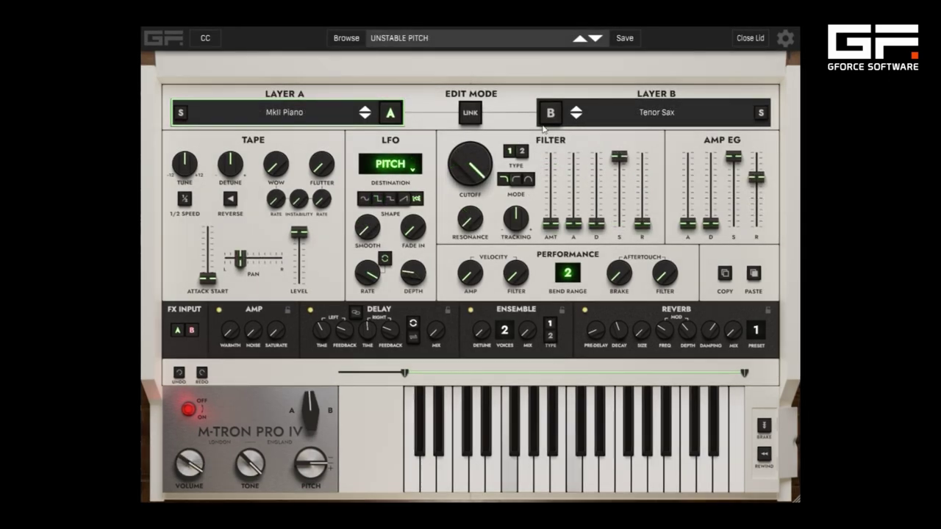
# Step: Inspect Layer B's settings in the UNSTABLE PITCH patch, then switch back to Layer A
pyautogui.click(550, 112)
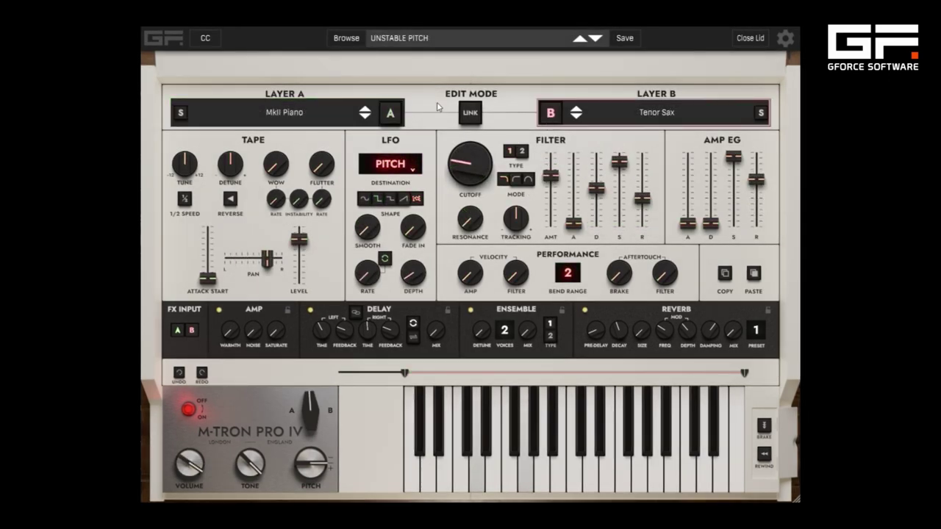
pyautogui.click(391, 113)
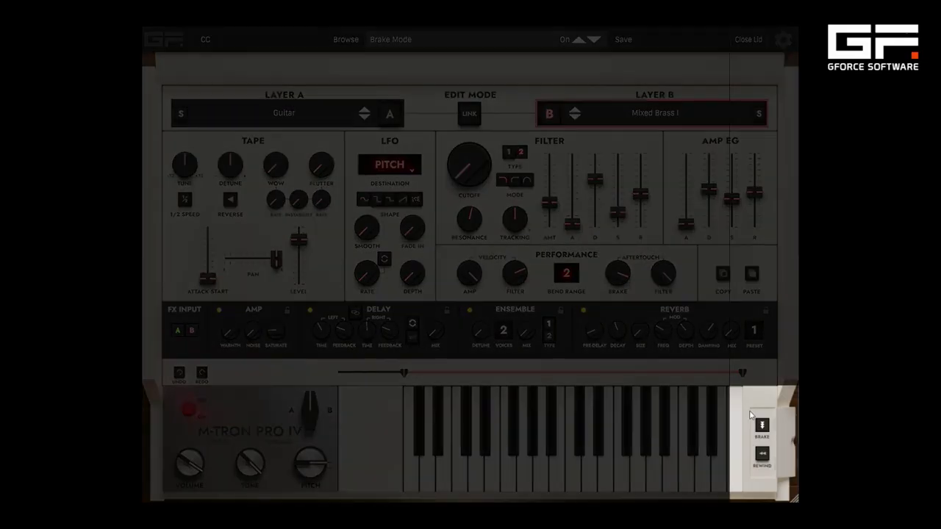
# Step: Switch the tape Rewind effect on, then off again, on the Guitar and Mixed Brass I patch
pyautogui.click(760, 456)
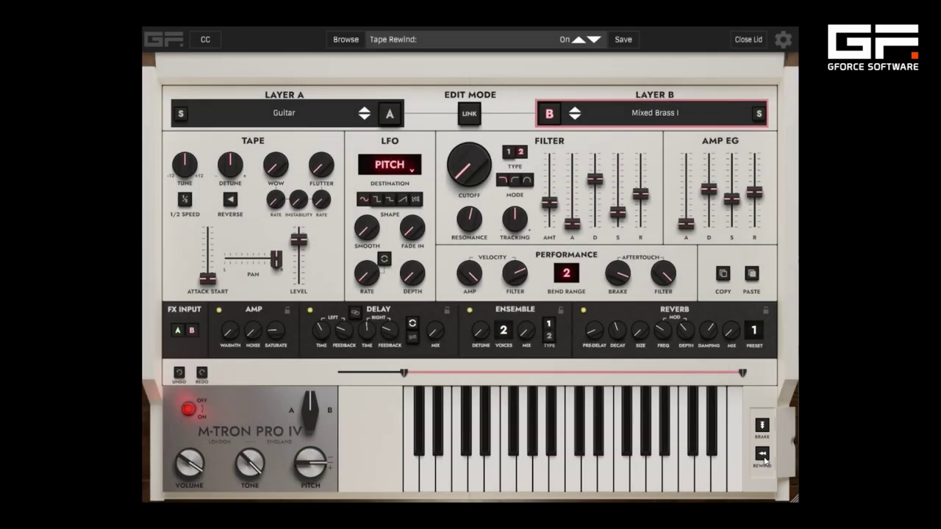
pyautogui.click(764, 458)
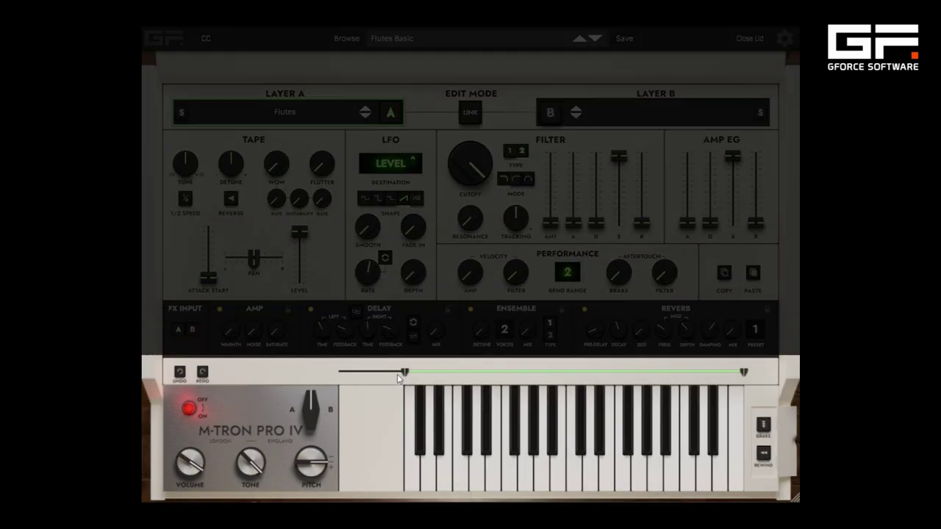
# Step: Set Layer A's lowest note to 43 and Layer B's to 58, then check both layers
pyautogui.moveTo(398, 378); pyautogui.dragTo(342, 373)
pyautogui.click(550, 114)
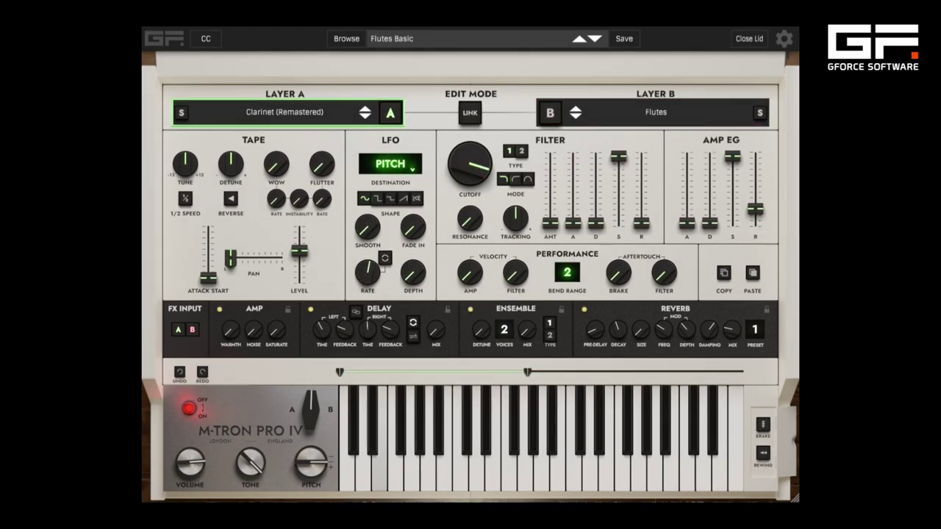
pyautogui.click(550, 114)
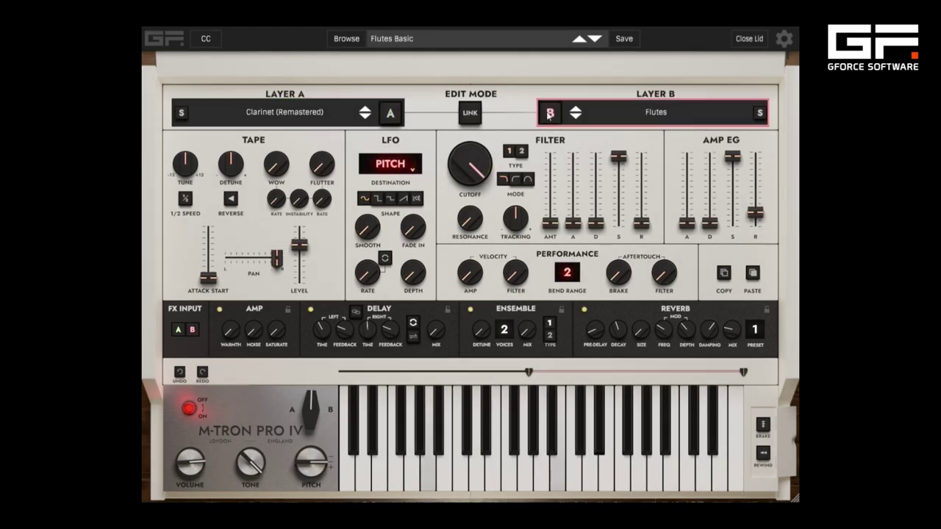
pyautogui.click(389, 114)
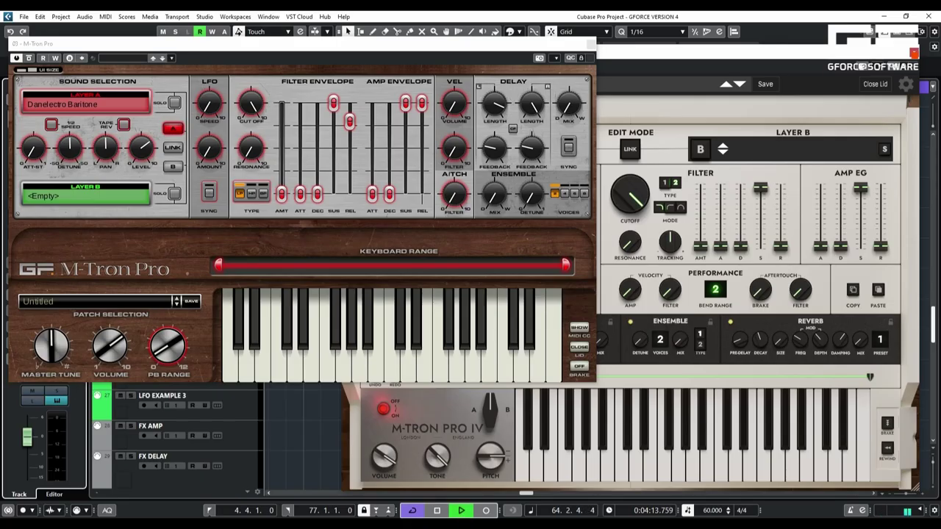
# Step: Raise the M-Tron Pro IV plugin window above the older M-Tron Pro window using its title bar
pyautogui.click(645, 60)
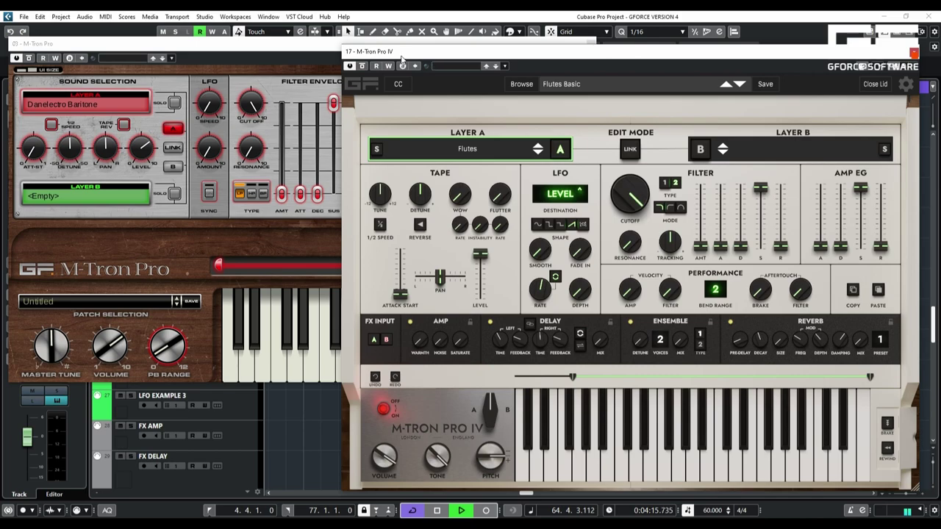
pyautogui.click(329, 43)
pyautogui.click(644, 55)
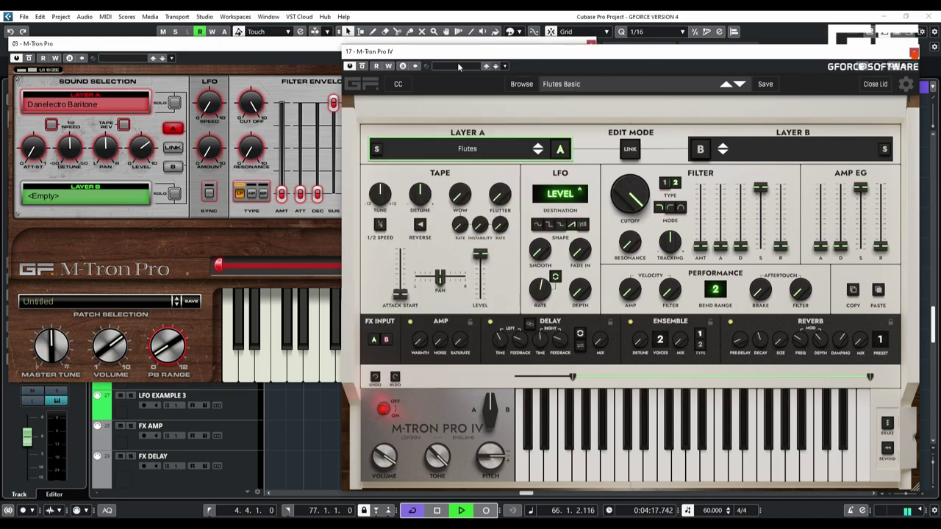
pyautogui.click(327, 50)
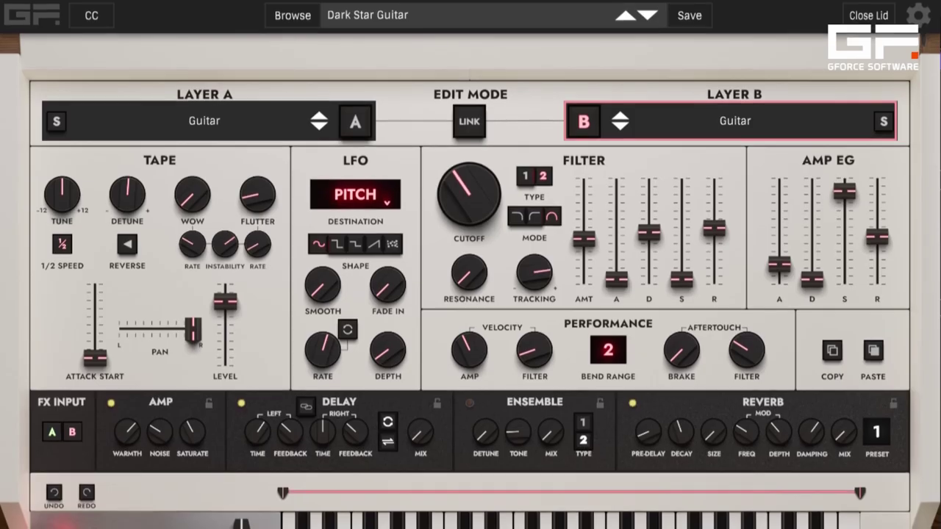